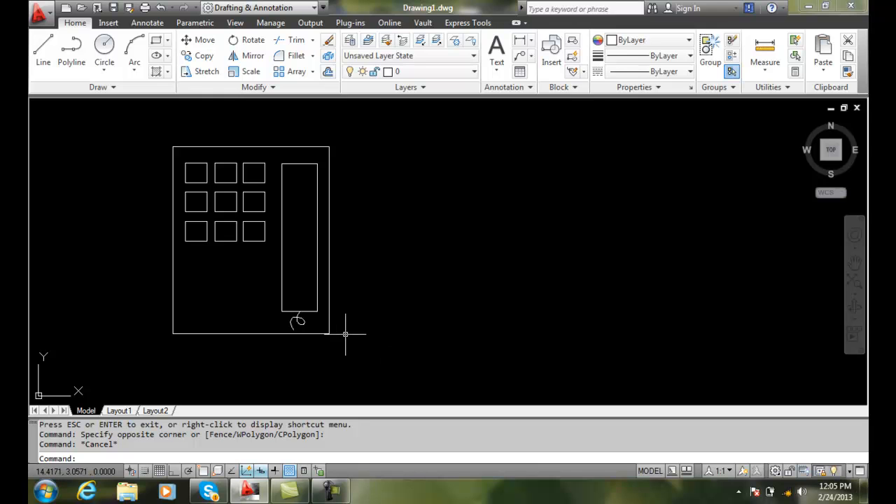
- Define a visible attribute with tag Phone_Extension, prompt "Extension Number" and default XXXX, placed inside the phone outline near its lower-left corner
click(109, 23)
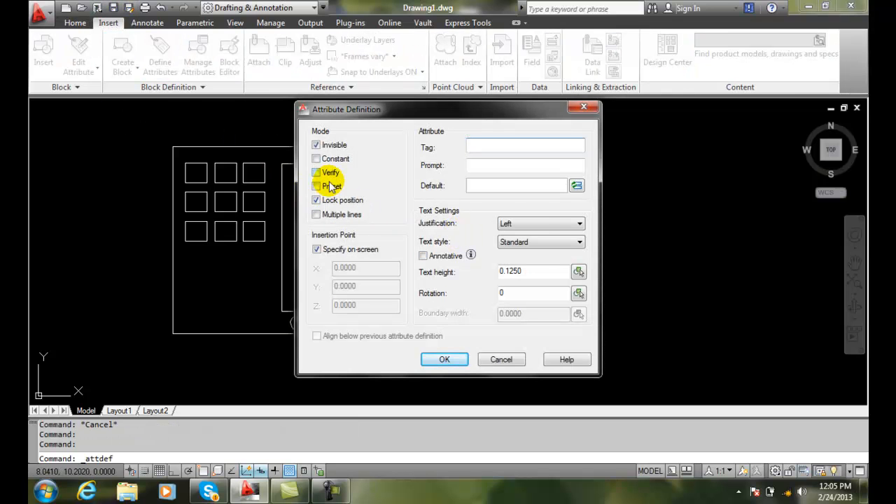
click(316, 144)
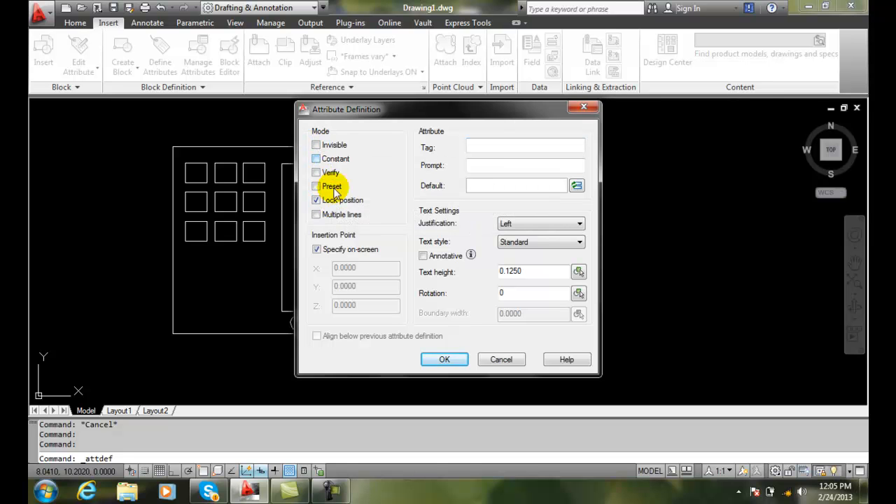
click(476, 148)
text(Phone_)
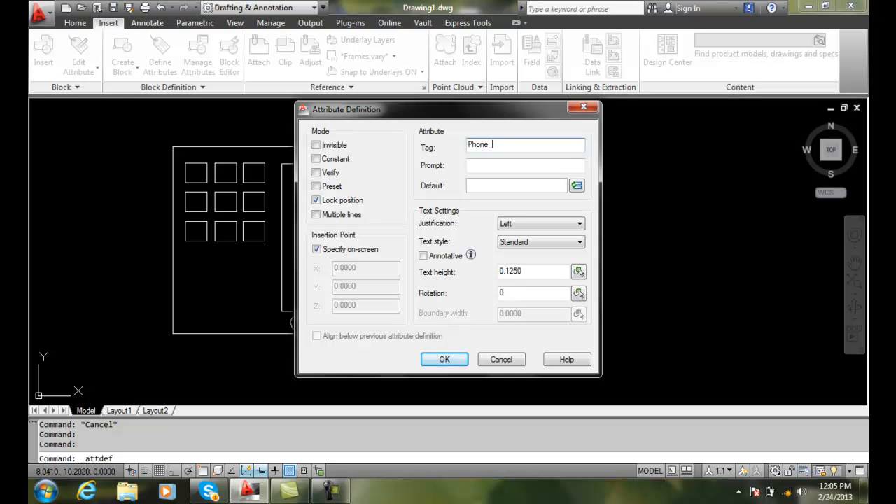
text(Extension)
click(492, 166)
text(Ex)
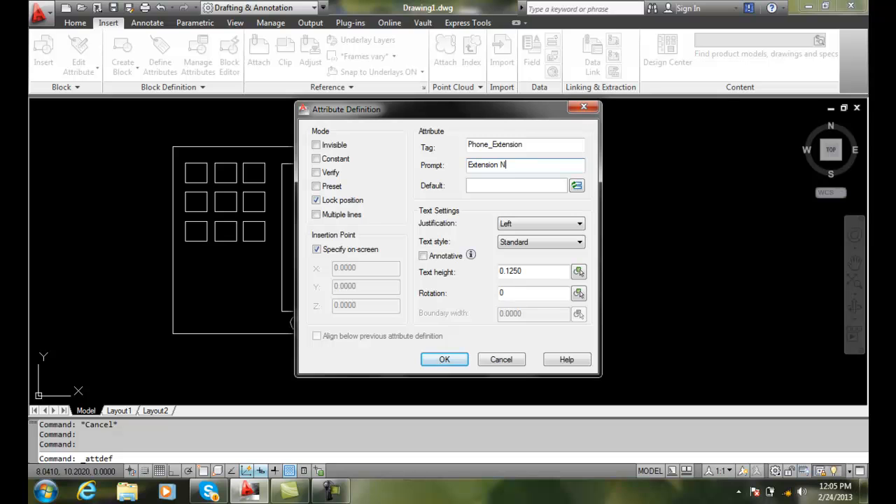
click(471, 185)
text(XXXX)
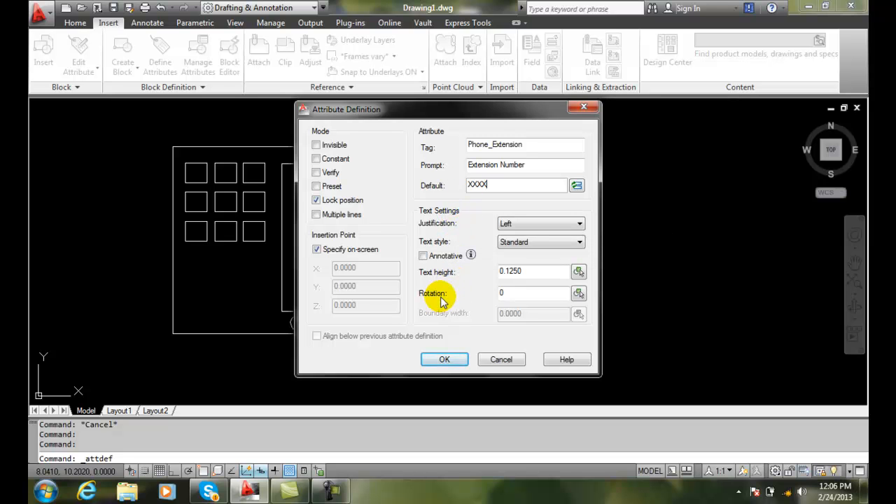
click(446, 359)
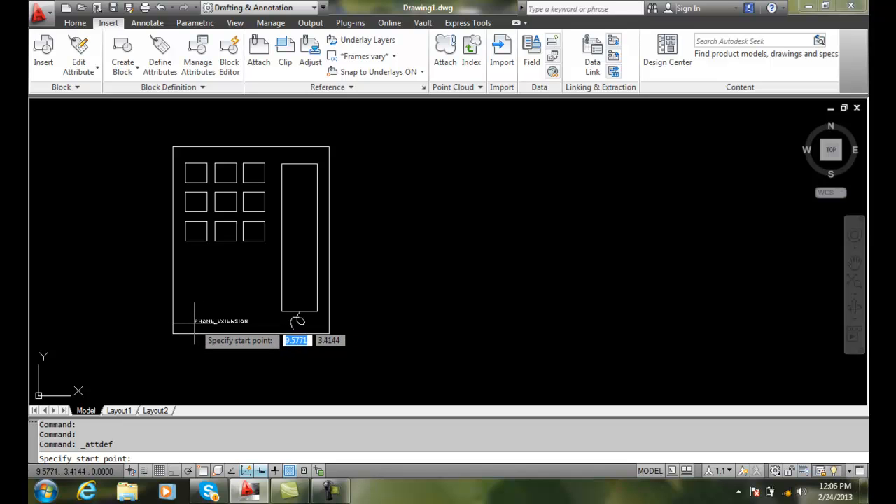
click(195, 322)
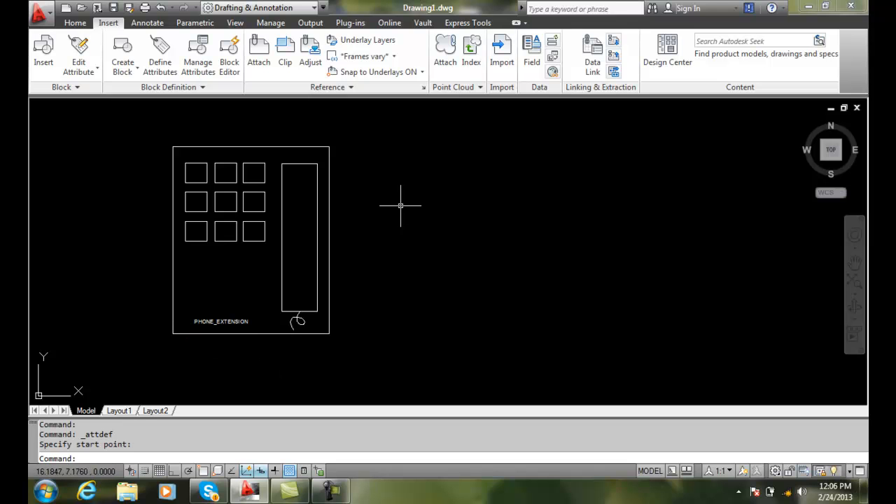
- Define an invisible attribute with tag Phone_Room, prompt "What room is this phone in?" and no default, placed just below the phone outline under PHONE_EXTENSION
click(159, 54)
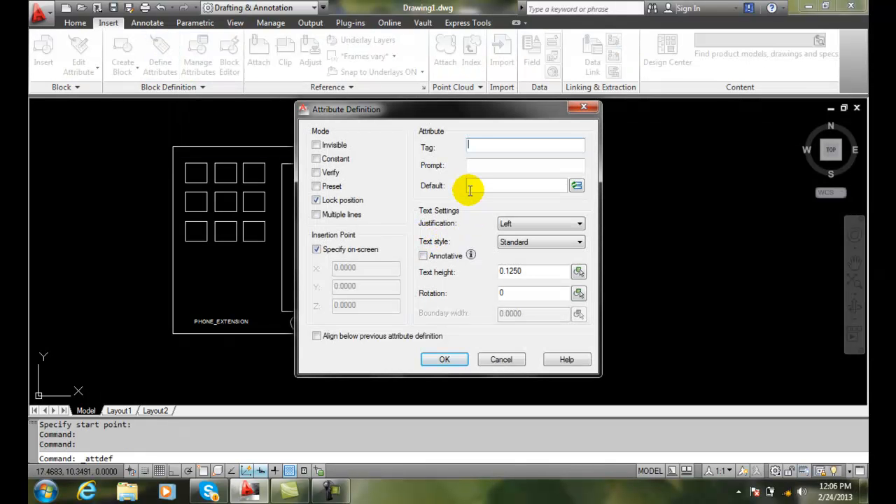
text(Phone_)
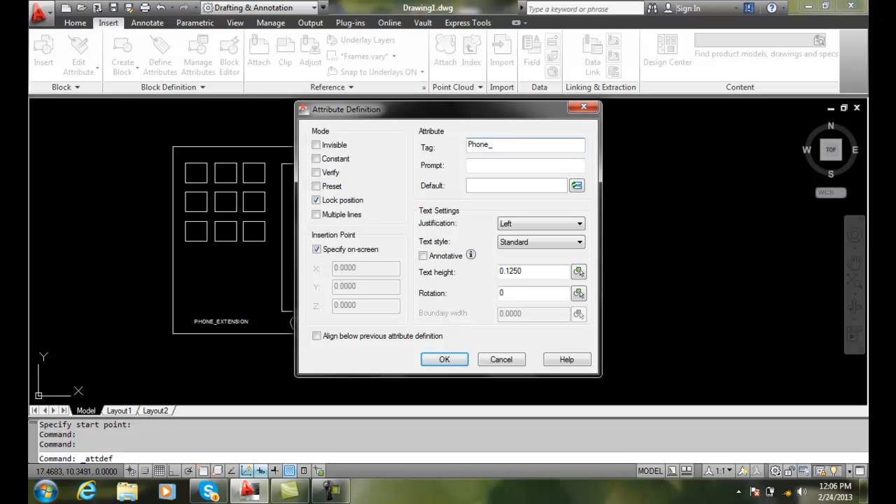
text(Room)
click(472, 166)
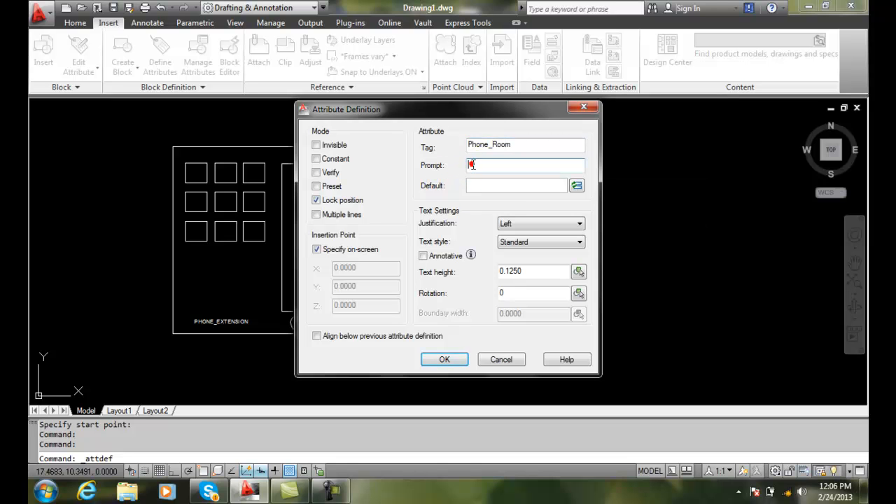
text(What room is this phone in?)
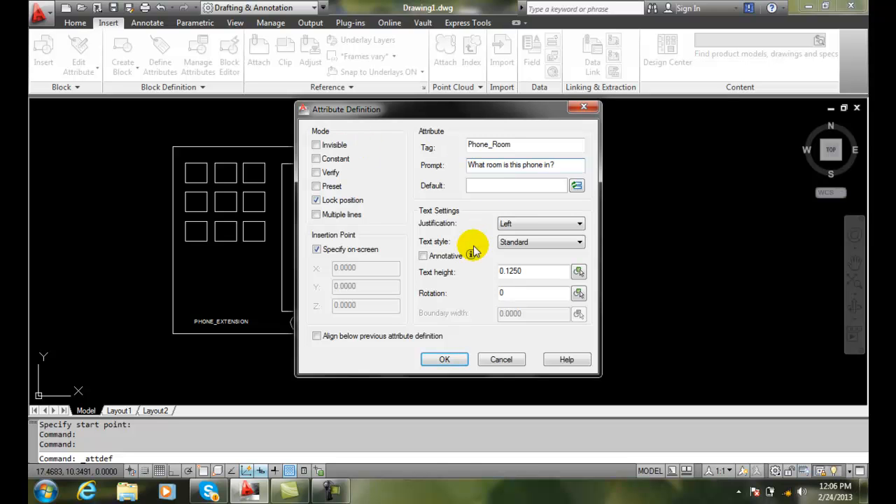
click(316, 145)
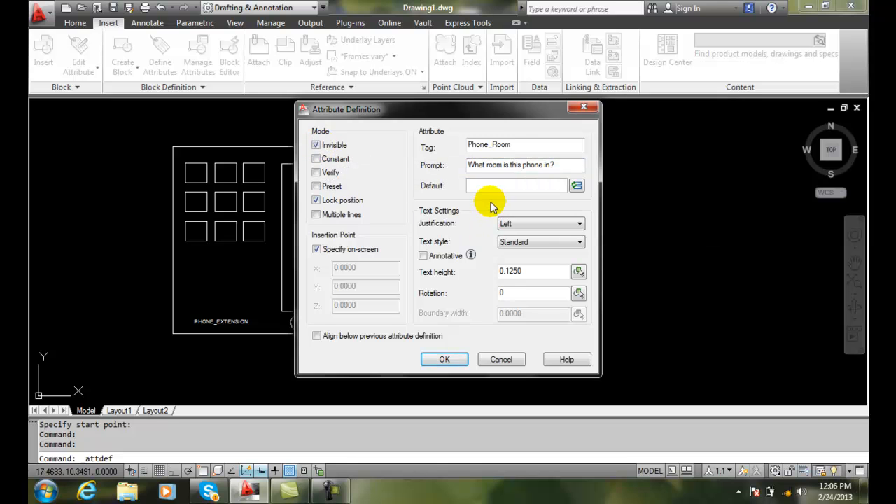
click(476, 185)
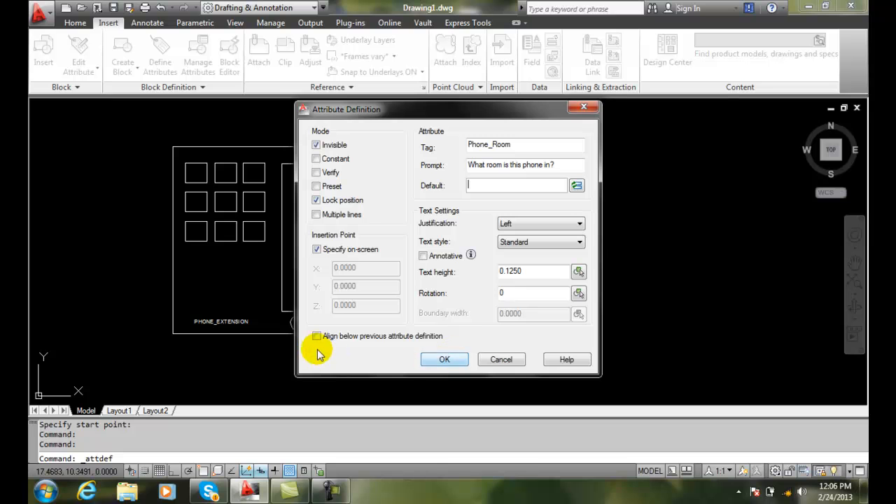
click(445, 359)
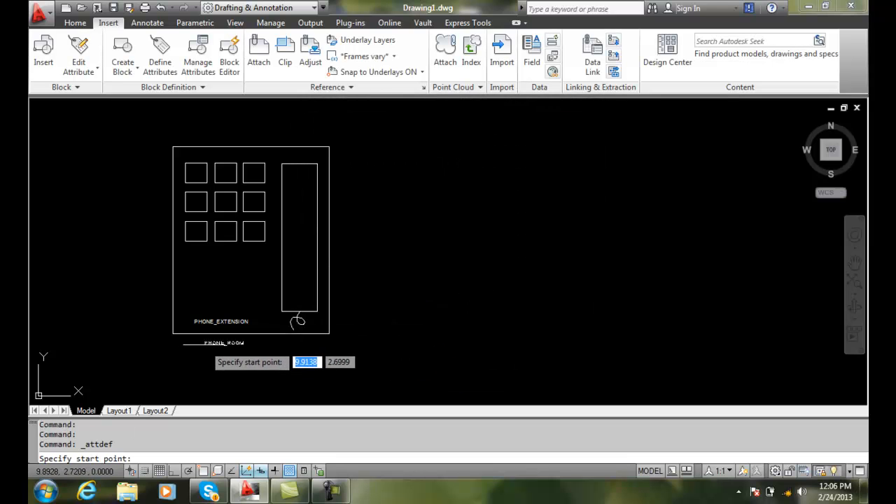
click(194, 342)
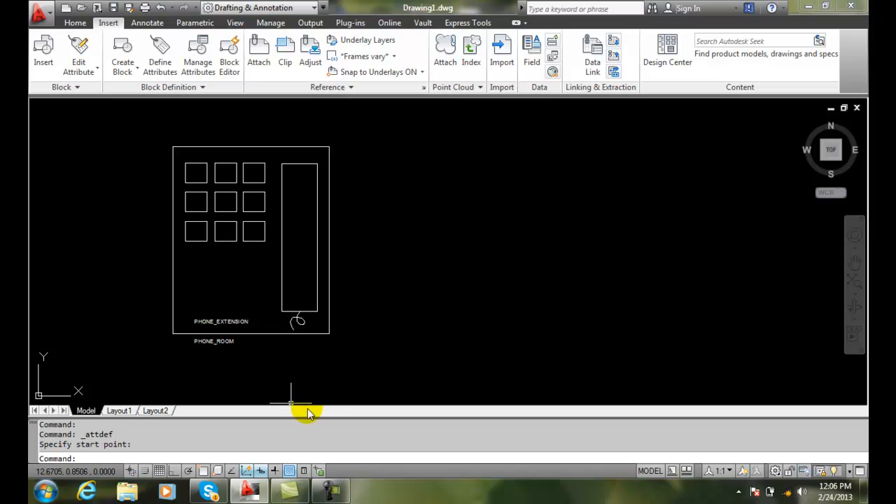
- Define an invisible attribute with tag Phone_Employee, prompt "Employee Name?" and default "First and Last", aligned below the previous attribute definition
click(159, 56)
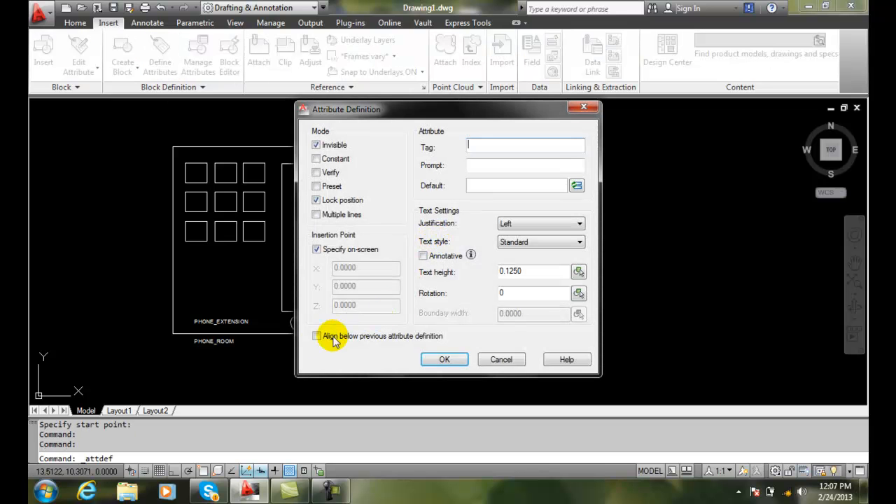
click(325, 336)
click(316, 145)
click(316, 145)
click(475, 147)
text(Phone_Employee)
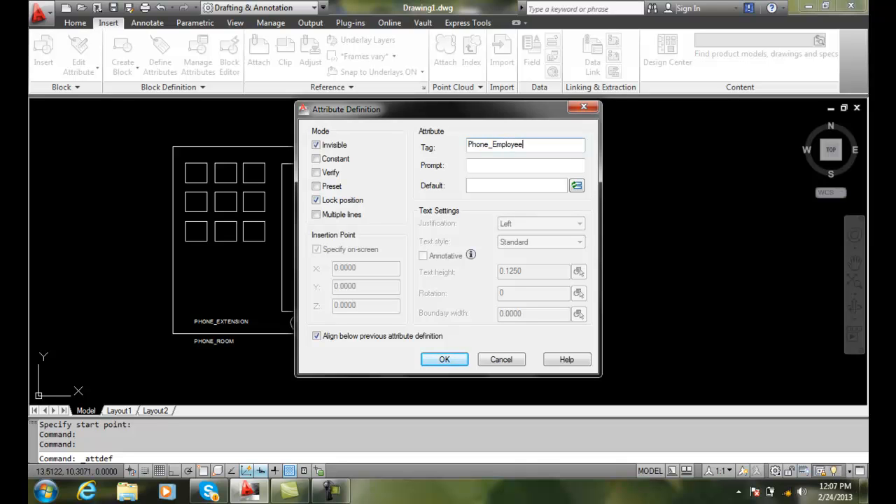
click(467, 168)
text(E)
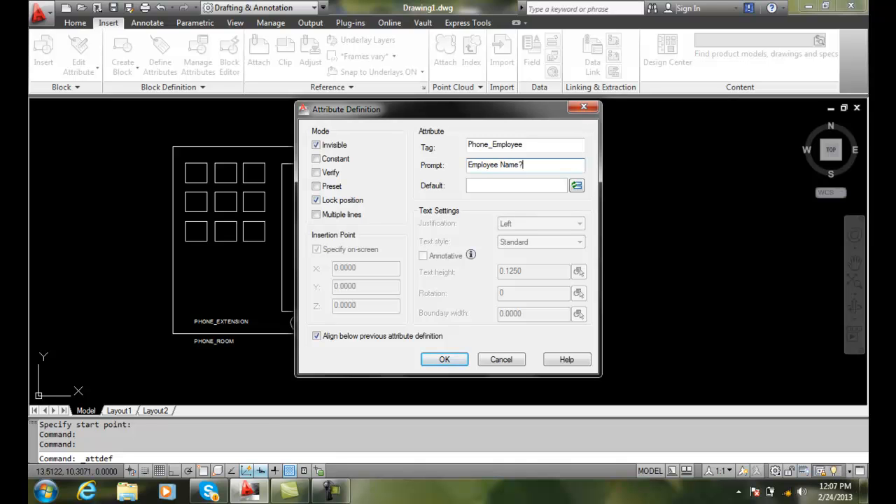
click(504, 186)
text(First and Last)
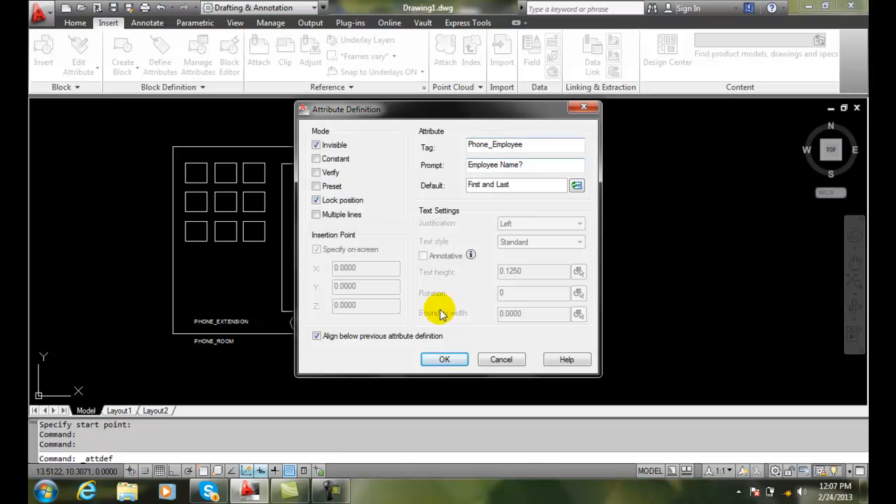
click(445, 359)
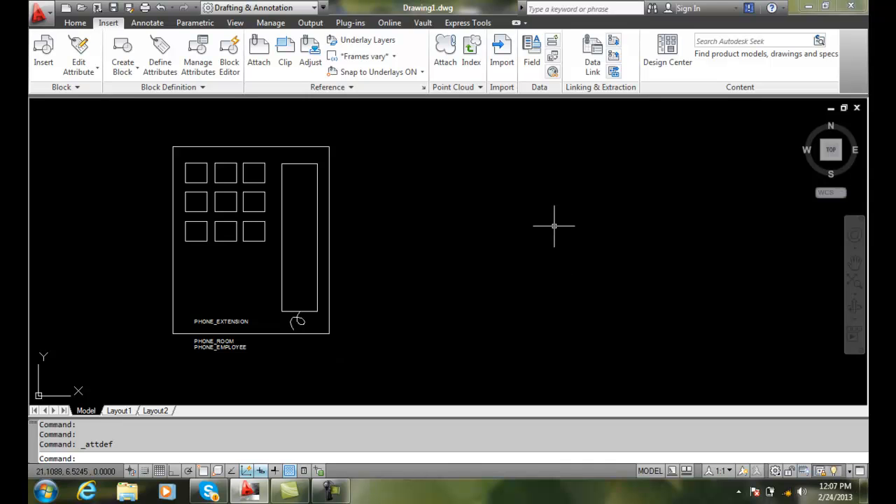
- Start a block definition named Phone and select the phone drawing, followed by the extension, room and employee attributes in that order
click(124, 53)
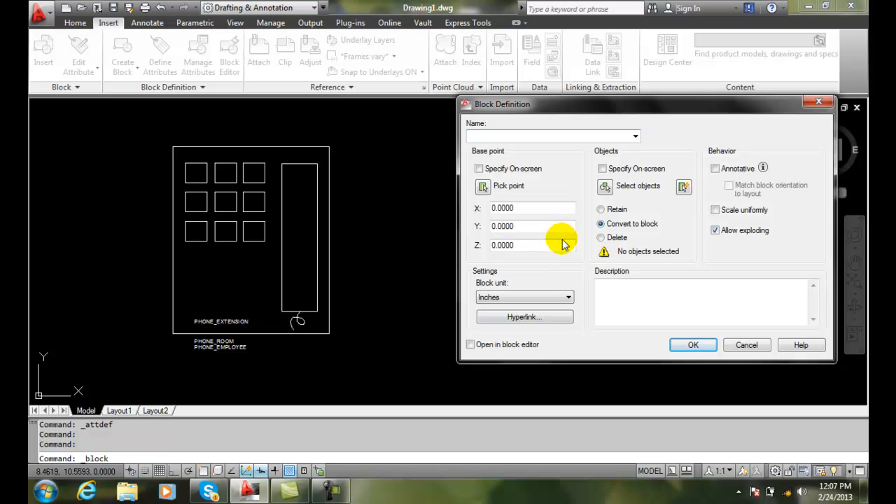
text(Phone)
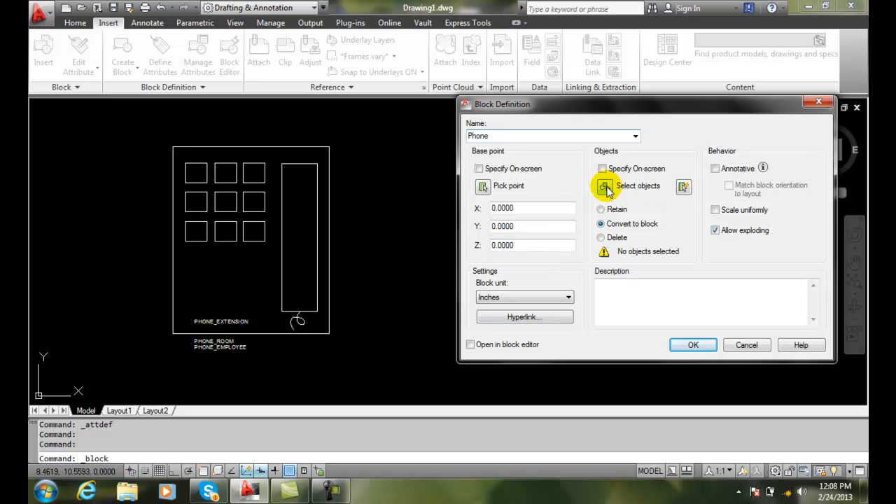
click(605, 187)
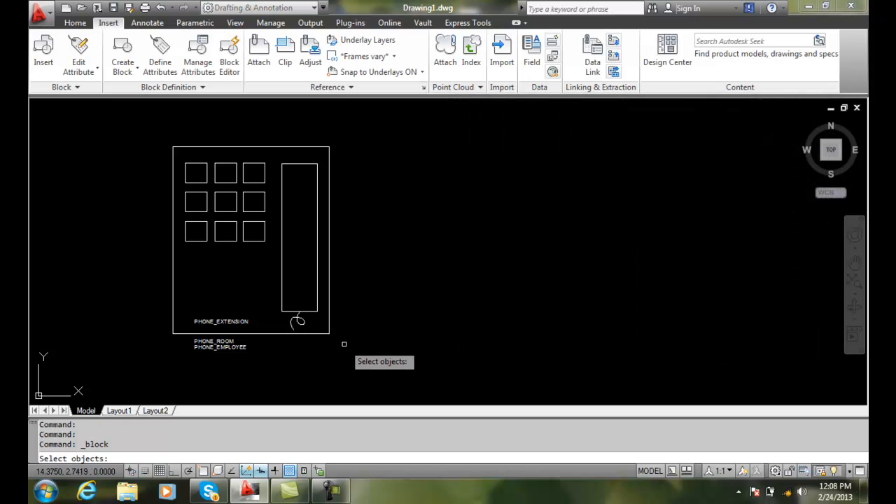
click(343, 344)
click(273, 105)
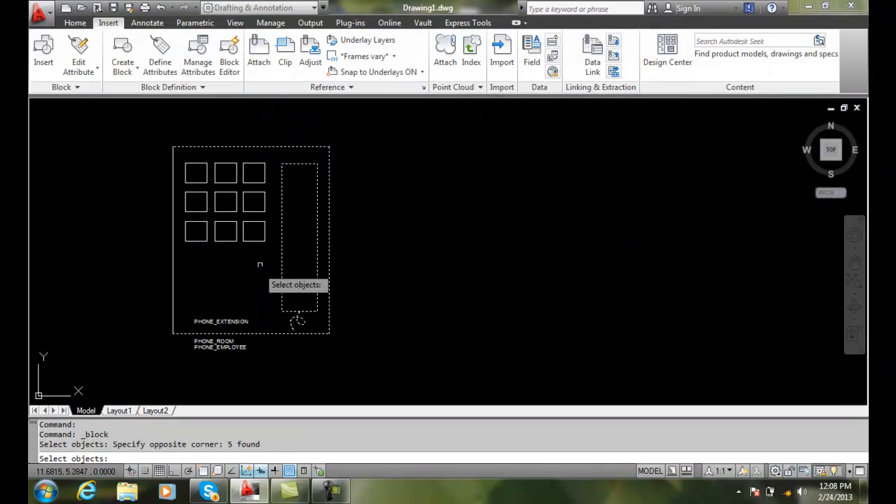
click(150, 130)
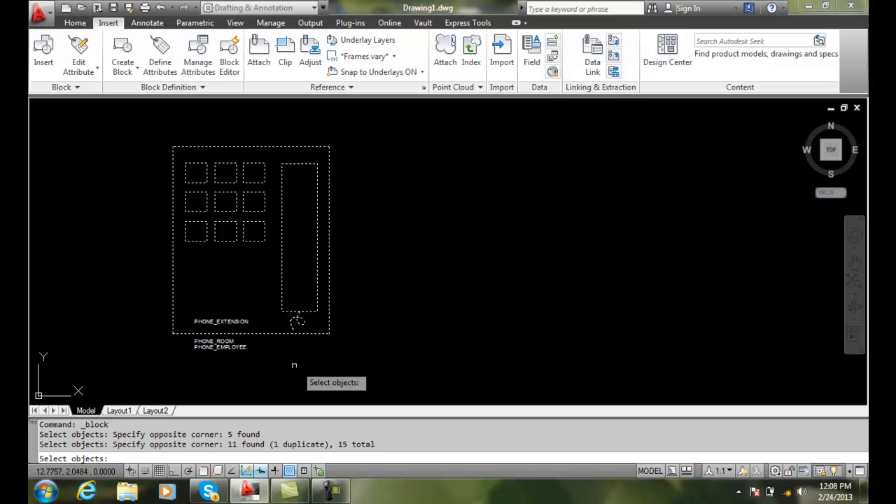
click(221, 322)
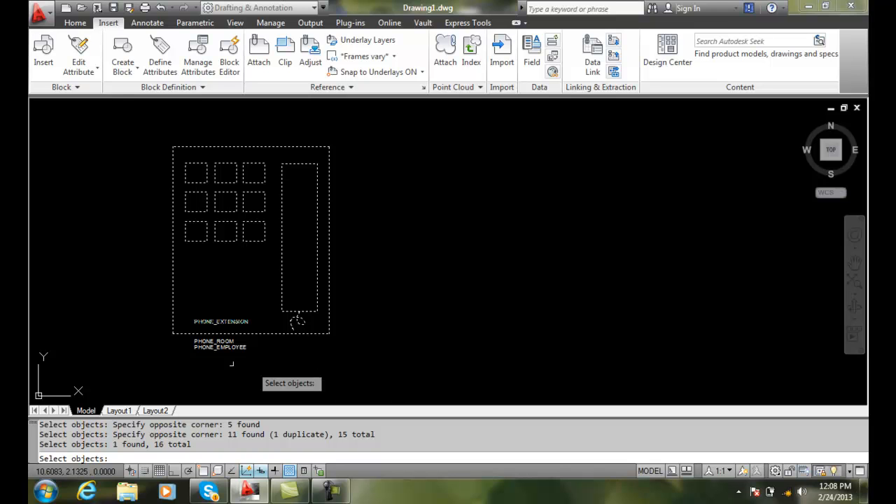
click(203, 341)
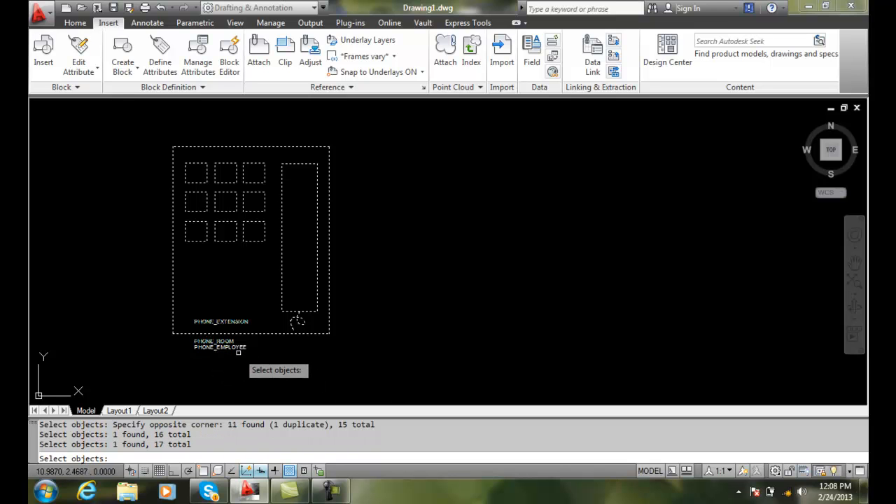
click(232, 346)
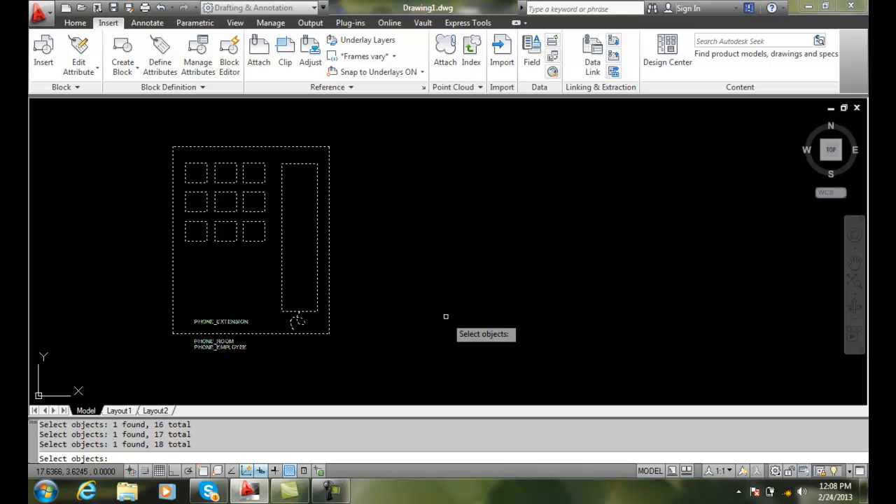
key(Return)
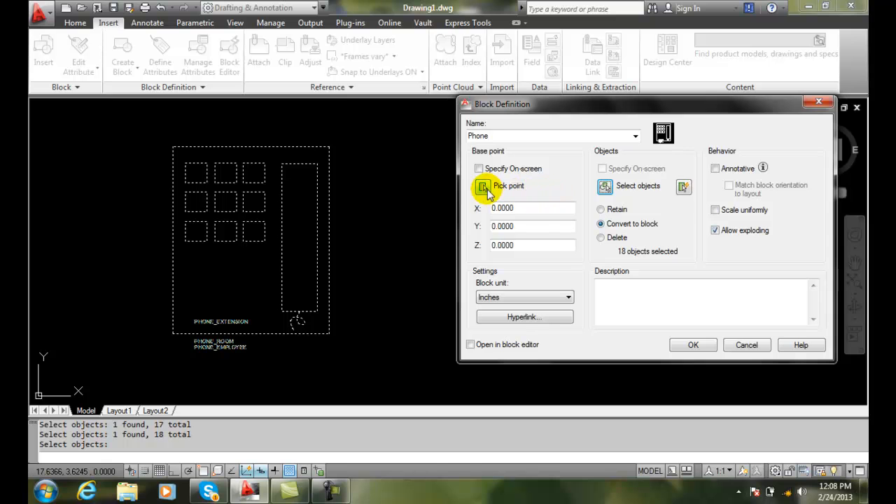
- Set the block's base point at the endpoint on the phone outline's lower-left corner and create the block
click(483, 187)
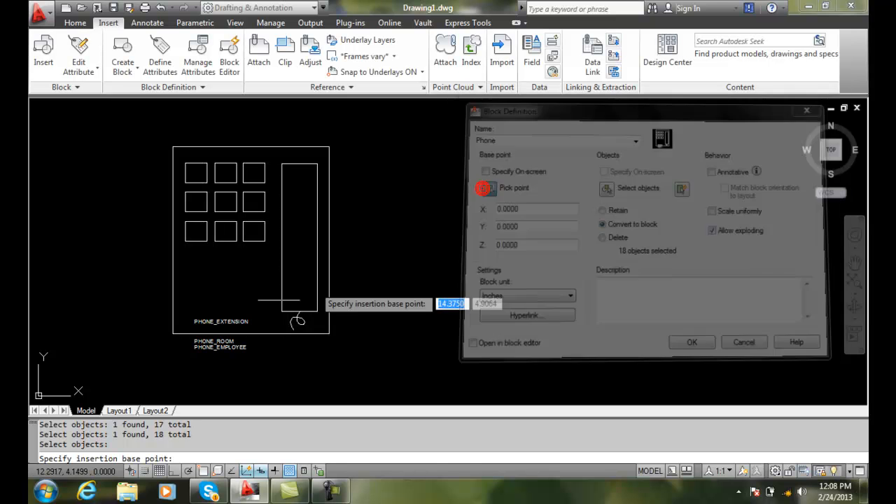
shift+right_click(145, 346)
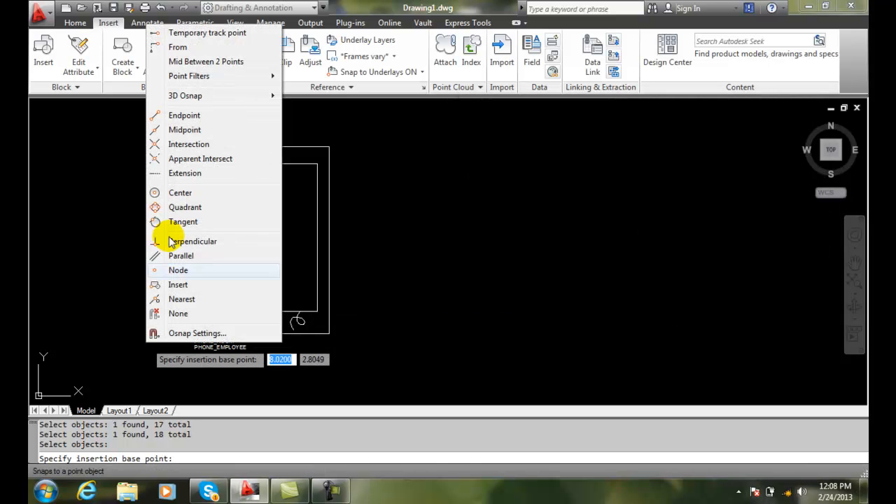
click(179, 114)
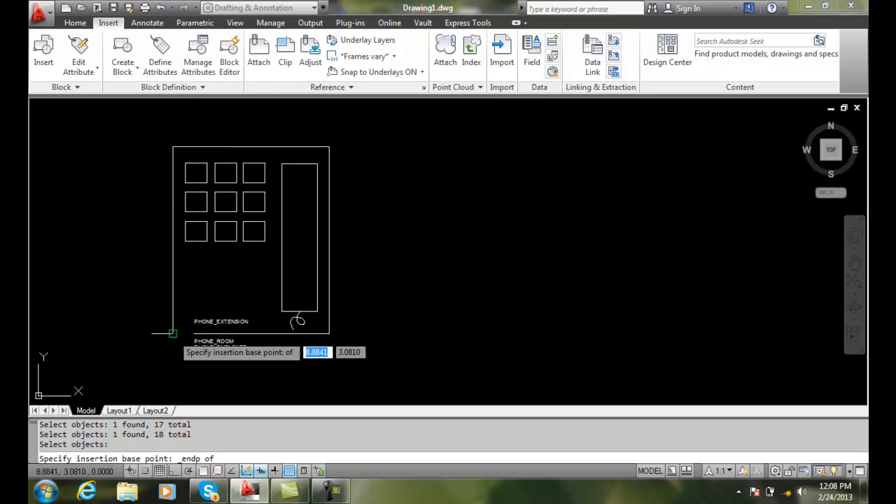
click(173, 334)
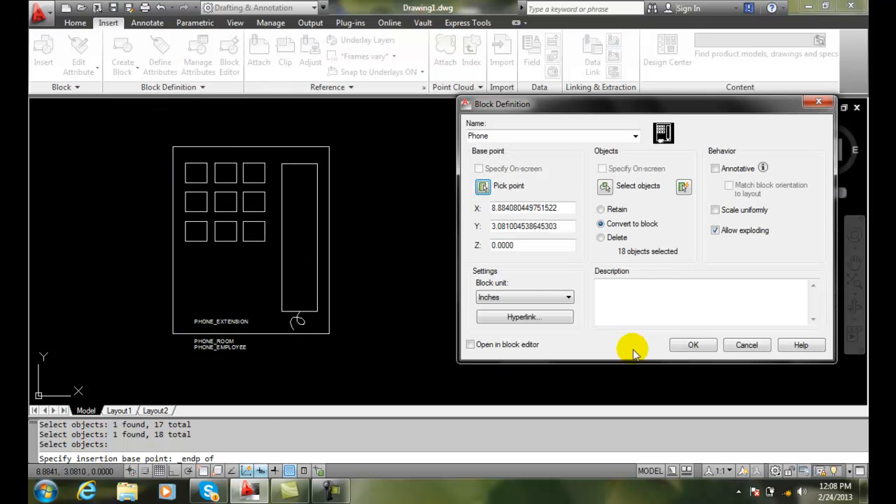
click(693, 345)
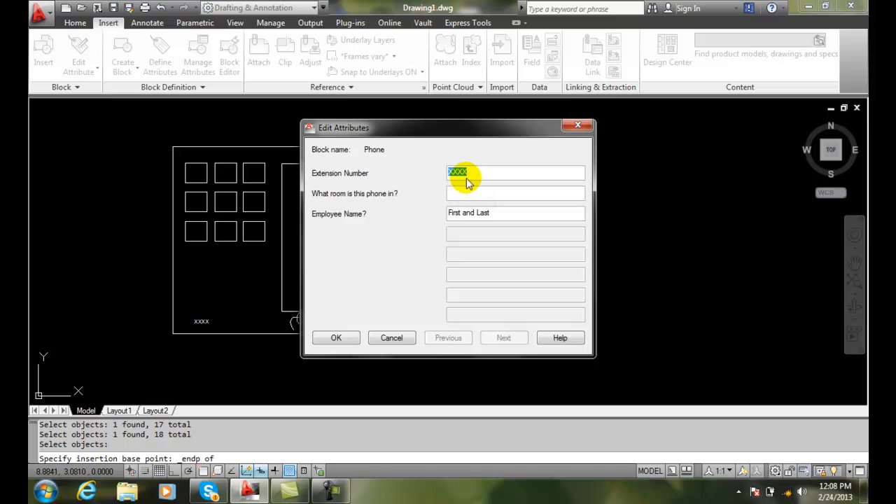
- Accept the Phone block's default attribute values with the room left blank, and check that the phone selects as one object
click(455, 194)
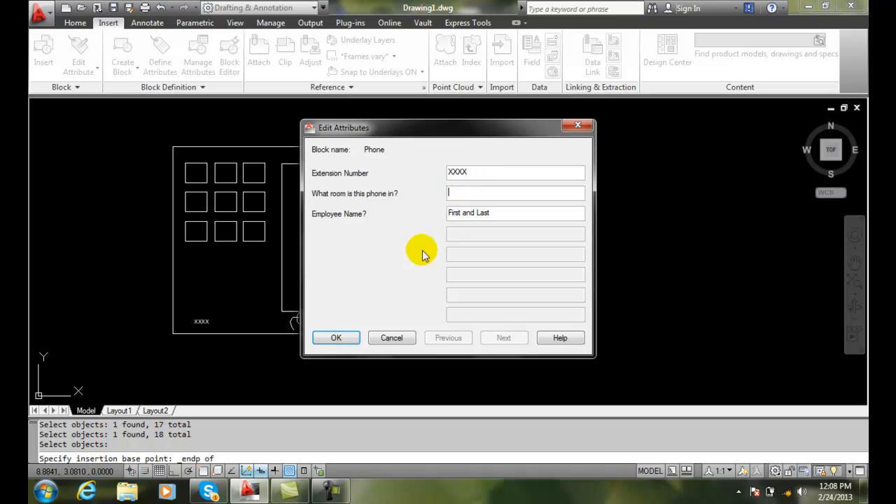
click(337, 338)
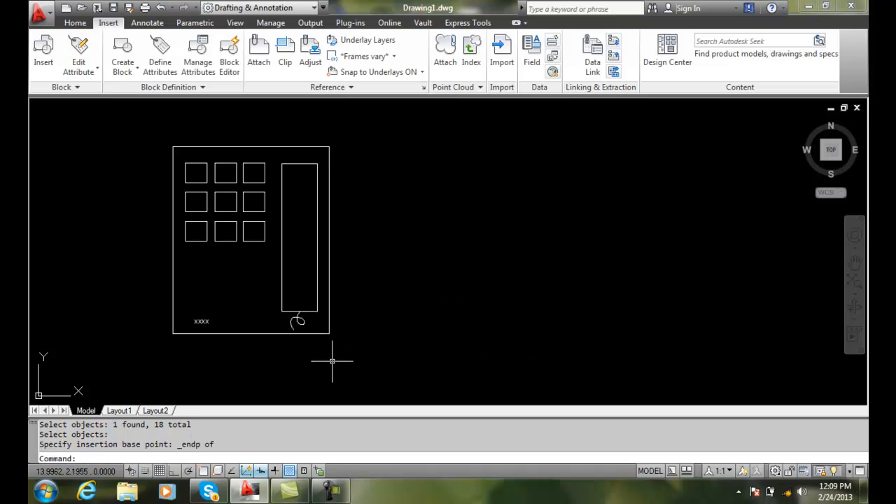
click(329, 205)
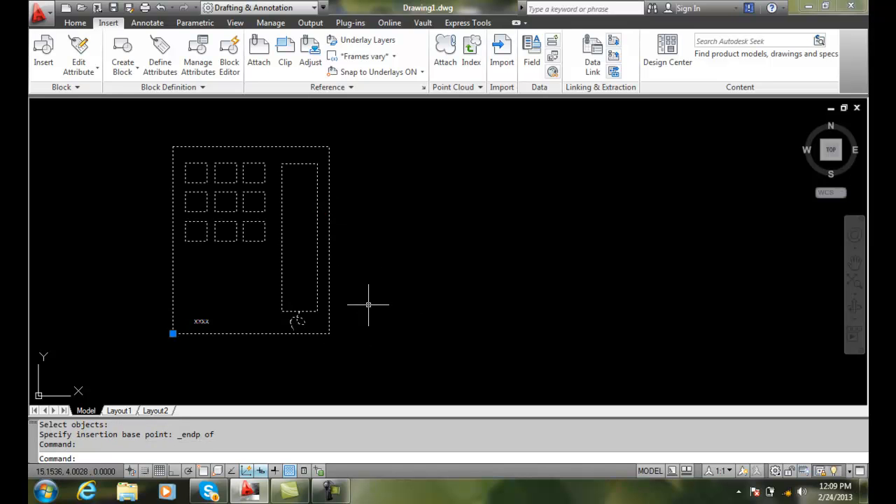
key(Escape)
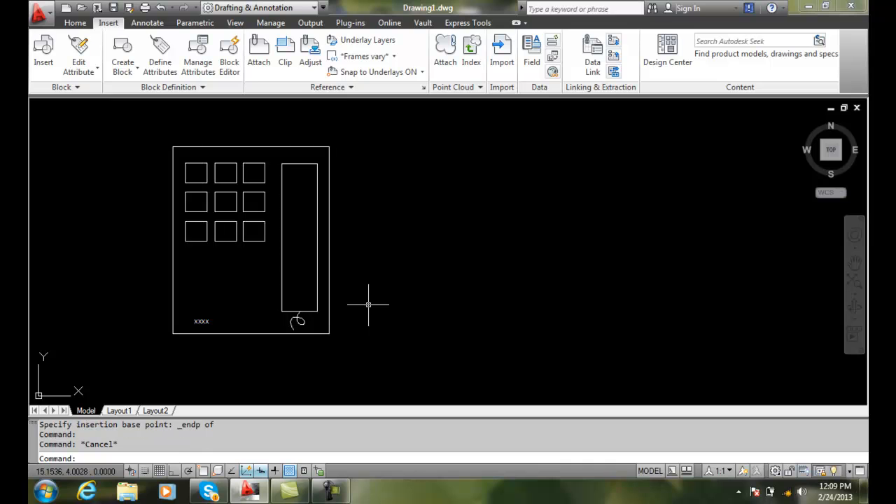